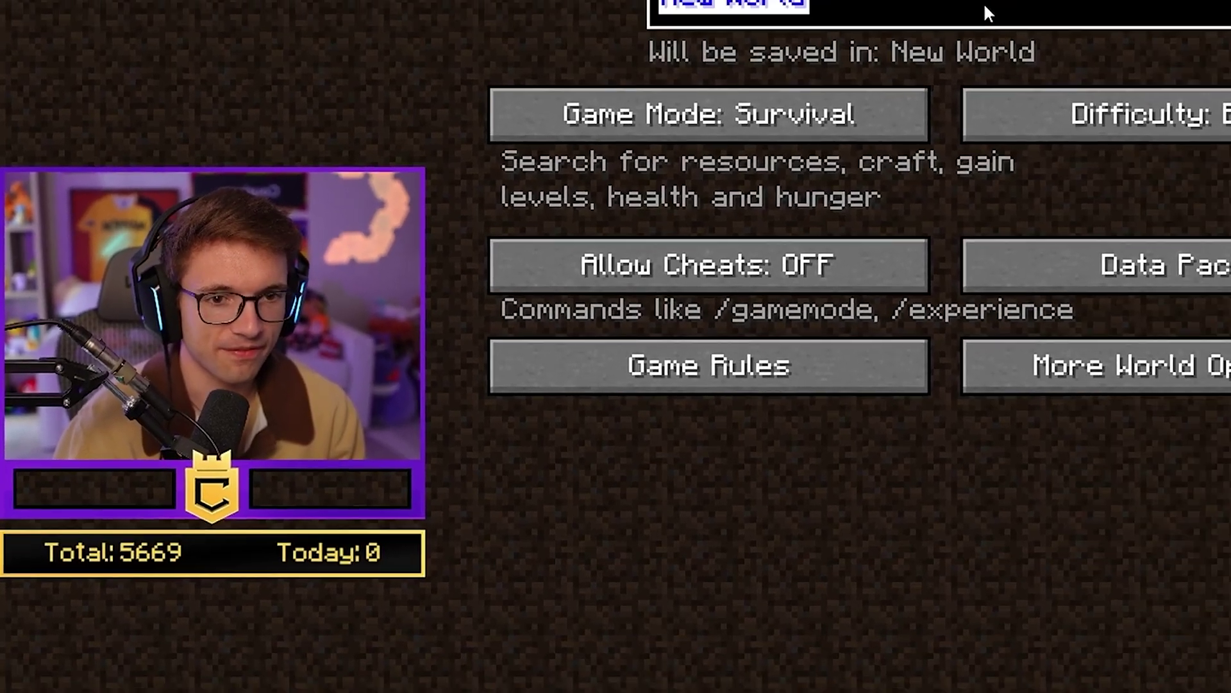
{"action": "type", "text": "swishy__"}
Step: Create a new Minecraft world, start playing, and switch to third-person view
{"action": "left_click", "coordinate": [551, 522]}
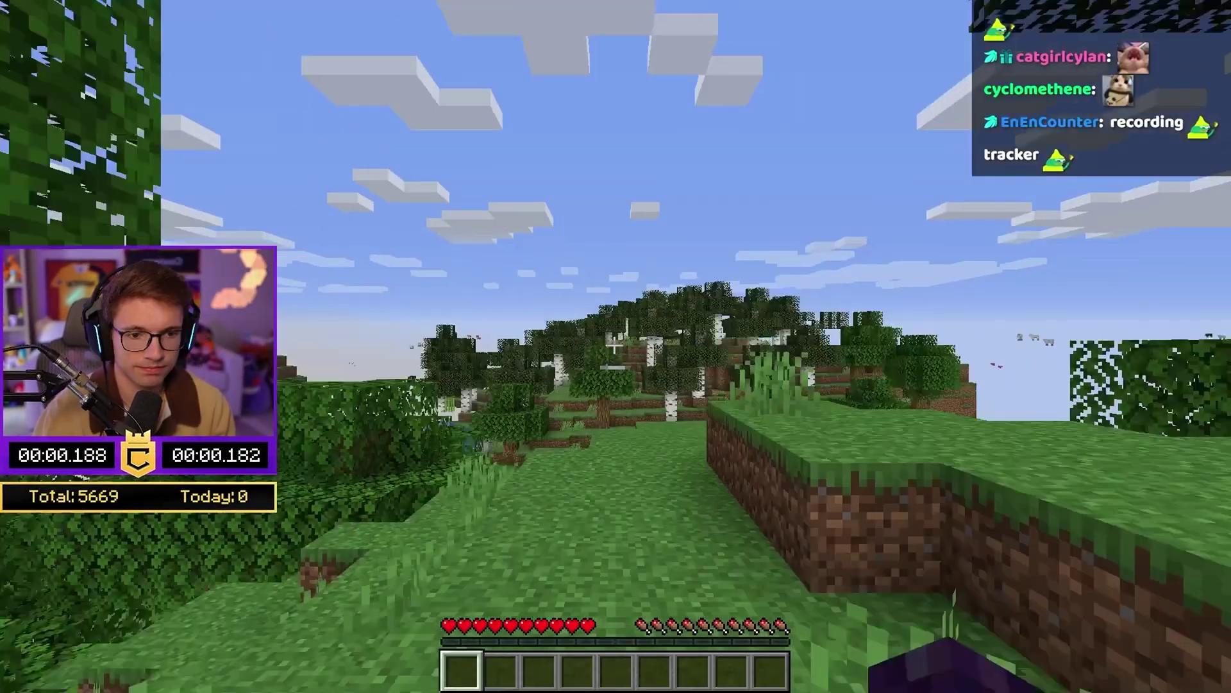
{"action": "key", "text": "F5"}
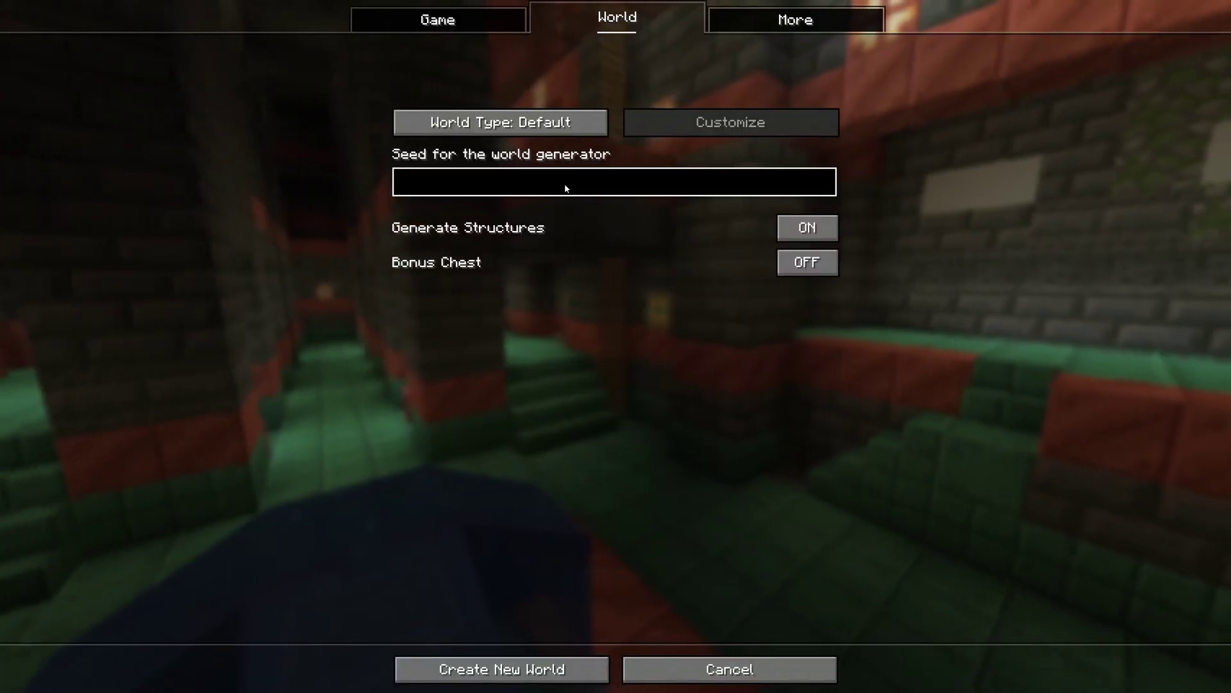
{"action": "type", "text": "9223372036"}
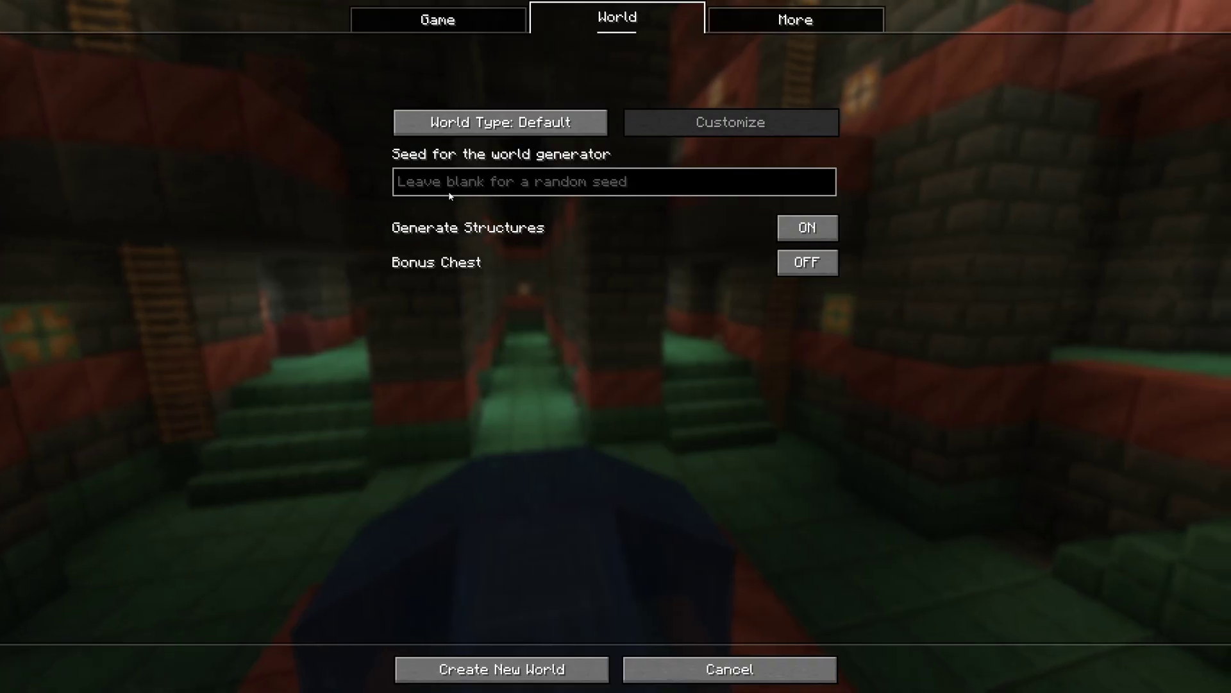
Step: Enter a custom world generator seed of 0
{"action": "left_click", "coordinate": [450, 192]}
{"action": "type", "text": "0"}
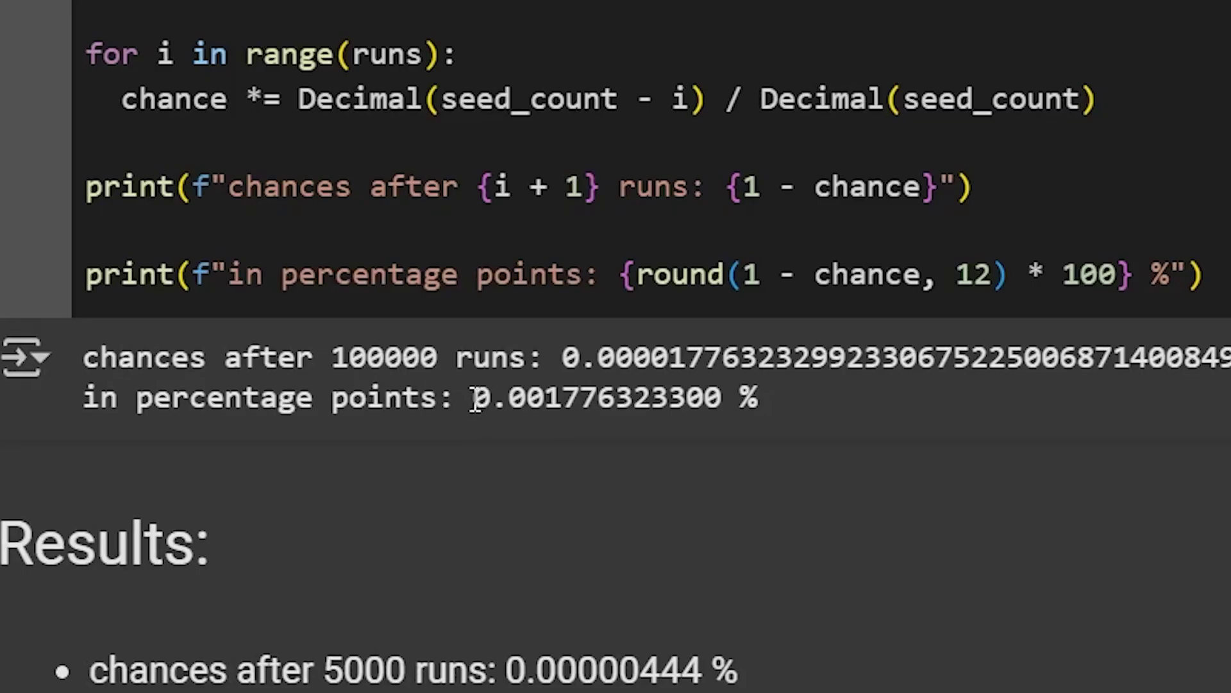
{"action": "left_click_drag", "start_coordinate": [208, 446], "coordinate": [275, 447]}
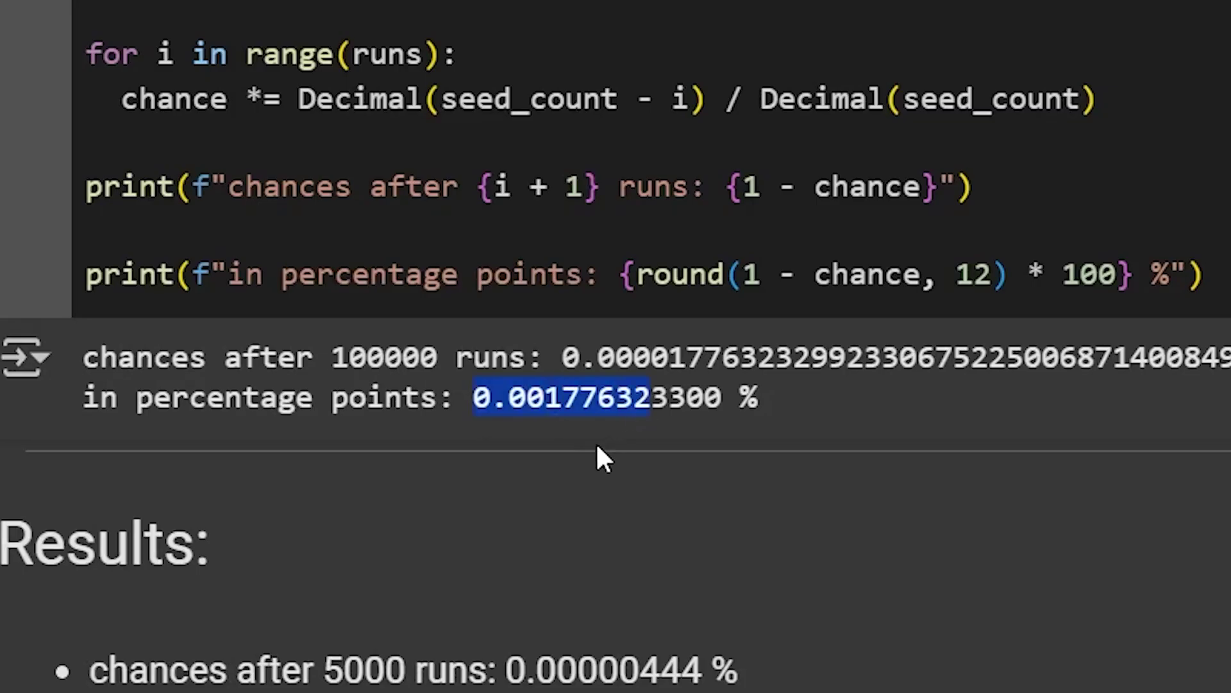
{"action": "left_click", "coordinate": [589, 502]}
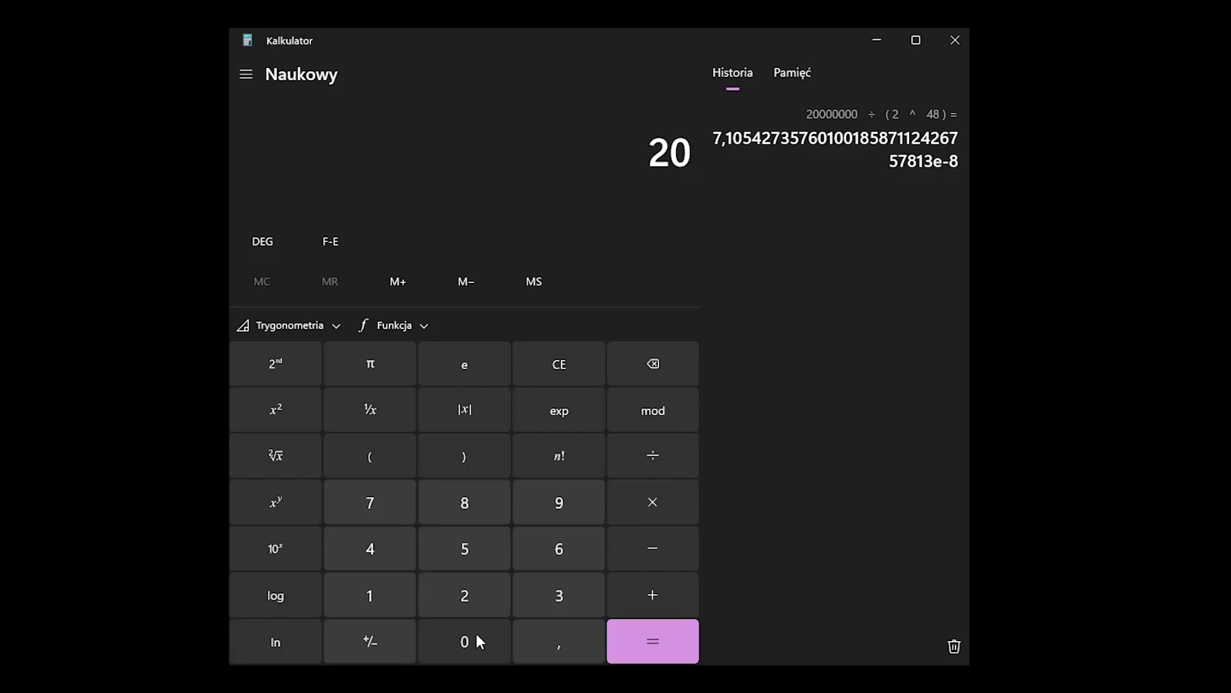
Step: Calculate 20,000,000 ÷ (2^48) in the Scientific calculator, giving about 7.105e-8
{"action": "left_click", "coordinate": [475, 641]}
{"action": "left_click", "coordinate": [476, 642]}
{"action": "left_click", "coordinate": [476, 641]}
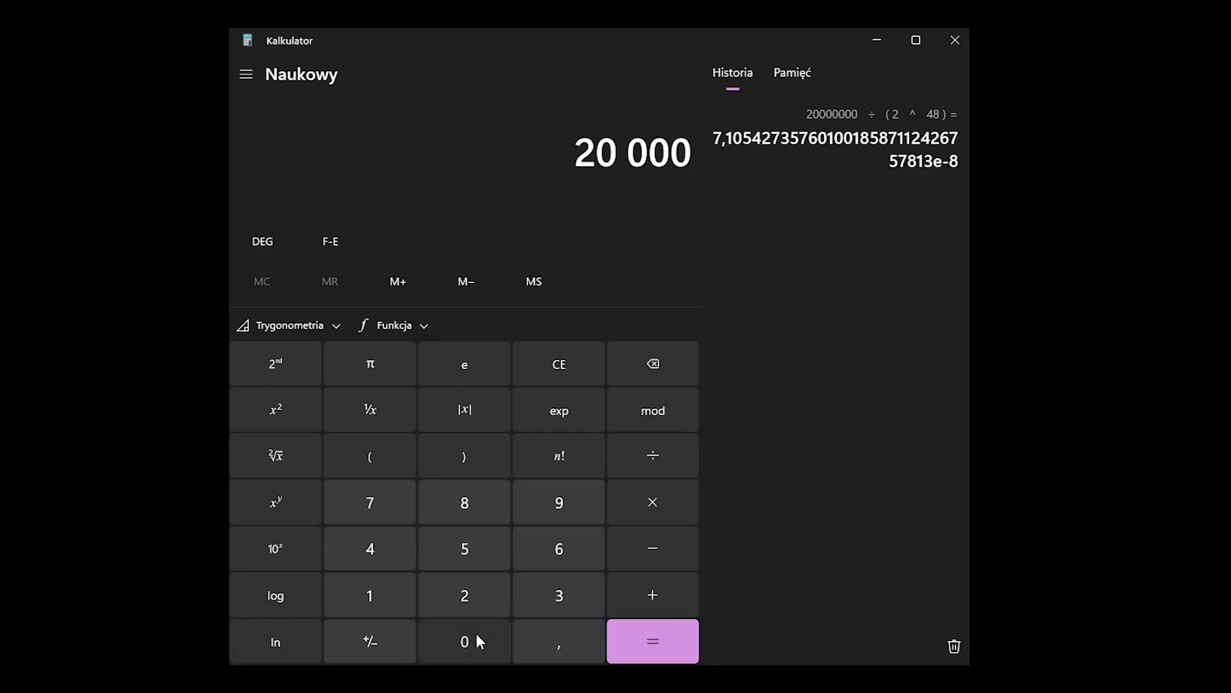
{"action": "left_click", "coordinate": [649, 469]}
{"action": "left_click", "coordinate": [376, 462]}
{"action": "left_click", "coordinate": [448, 590]}
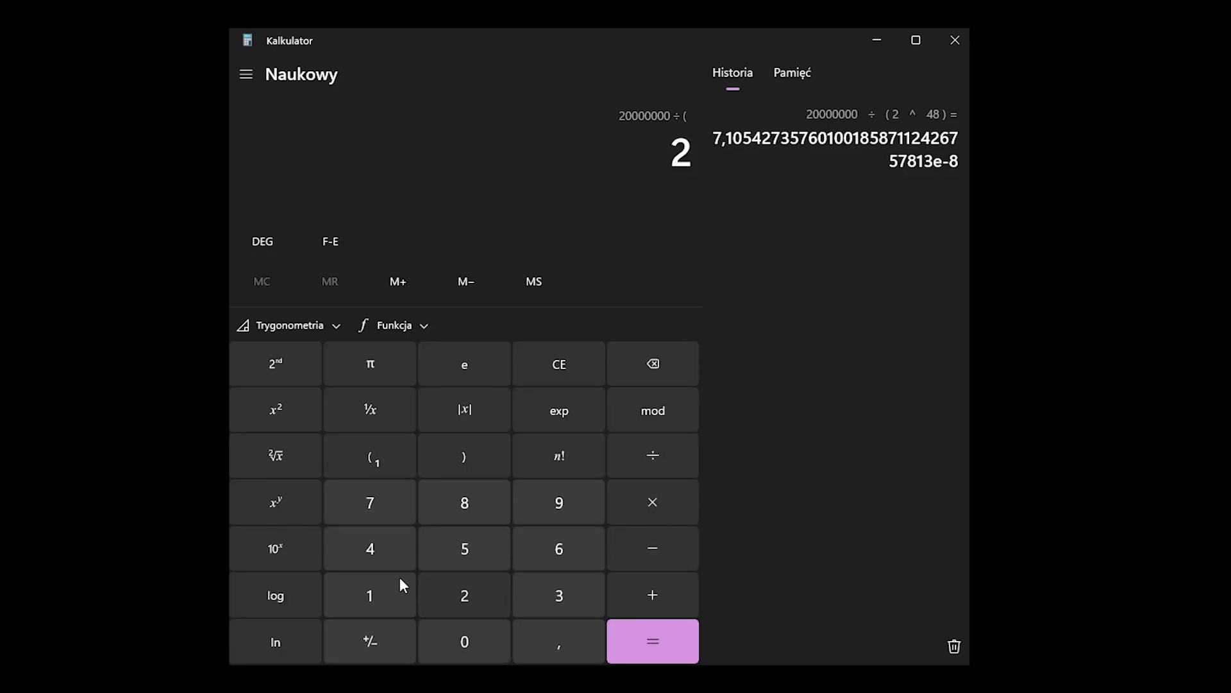
{"action": "left_click", "coordinate": [277, 504]}
{"action": "left_click", "coordinate": [409, 539]}
{"action": "left_click", "coordinate": [462, 506]}
{"action": "left_click", "coordinate": [458, 463]}
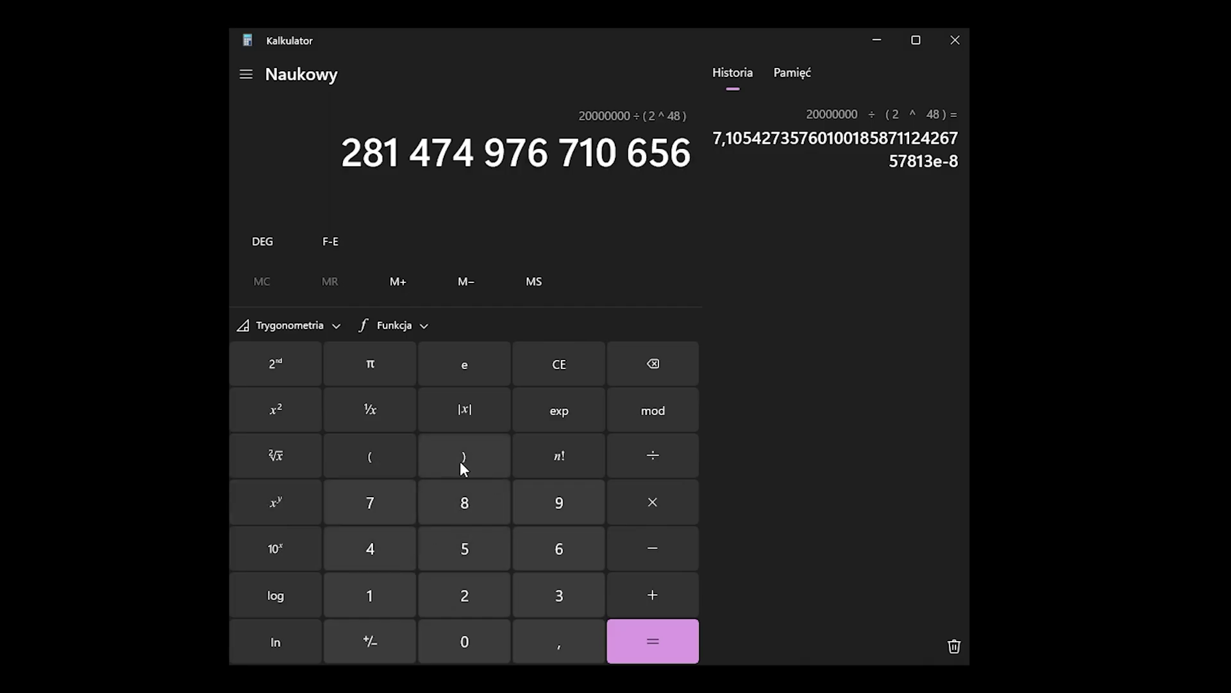
{"action": "left_click", "coordinate": [654, 640]}
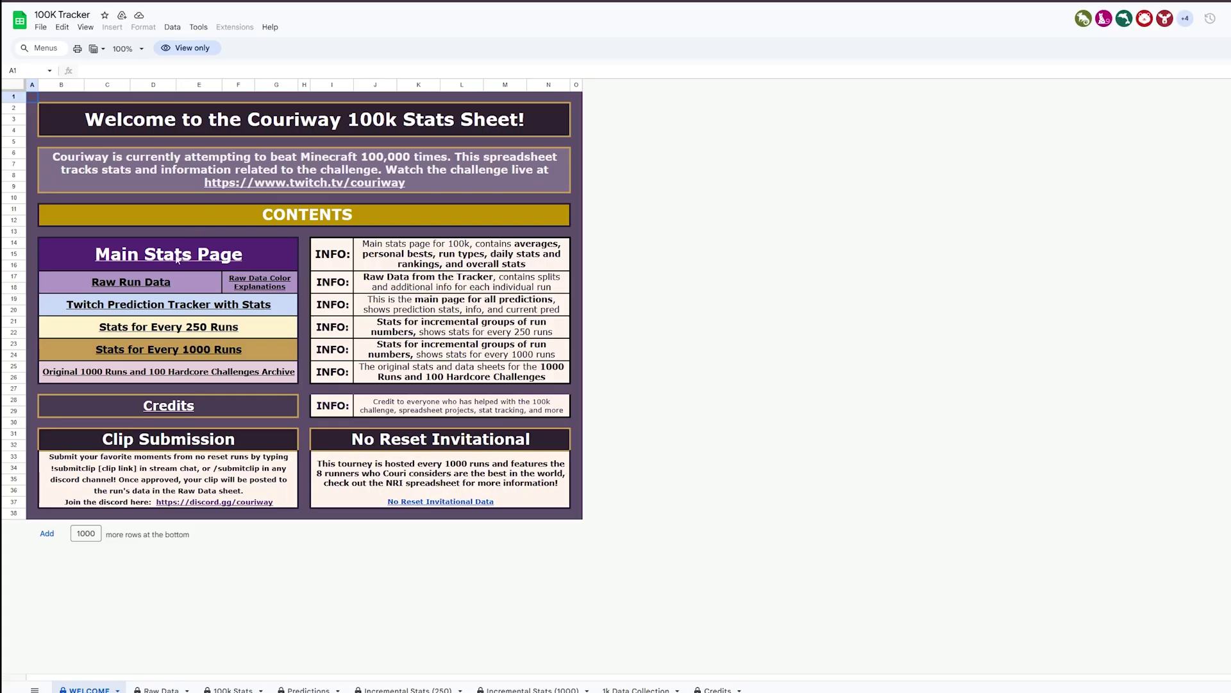
Step: Go to the 100K Stats sheet and check the total runs completed
{"action": "left_click", "coordinate": [178, 258]}
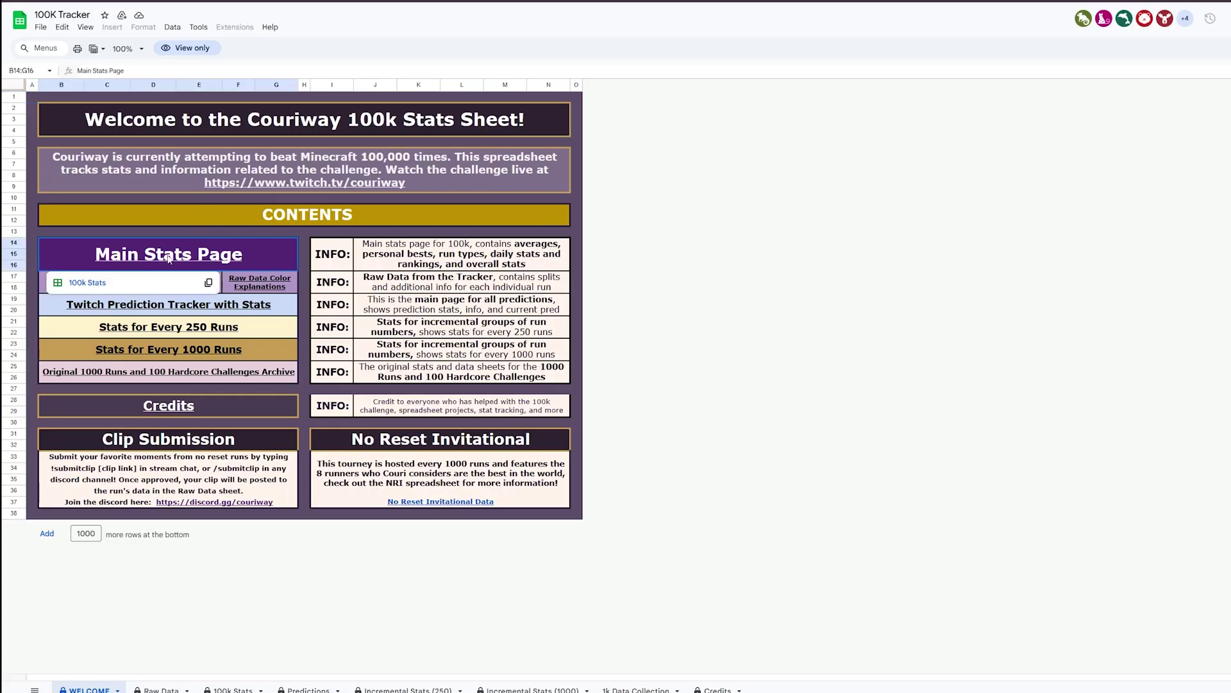
{"action": "left_click", "coordinate": [86, 287]}
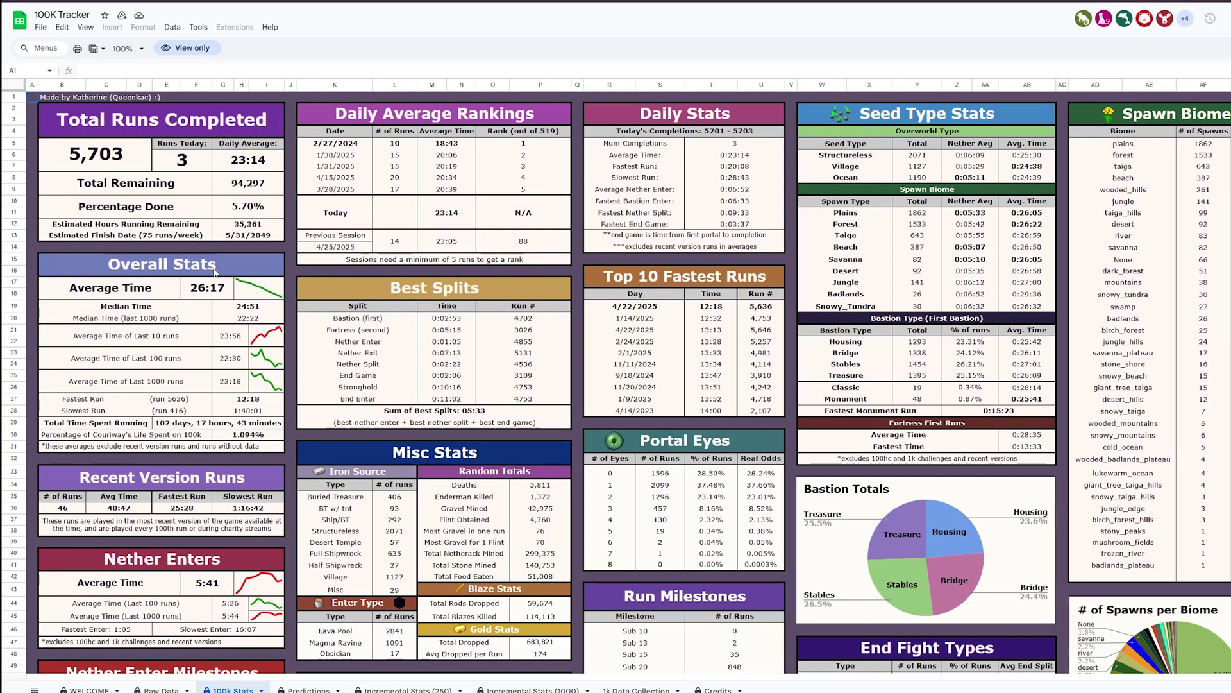
{"action": "left_click", "coordinate": [112, 168]}
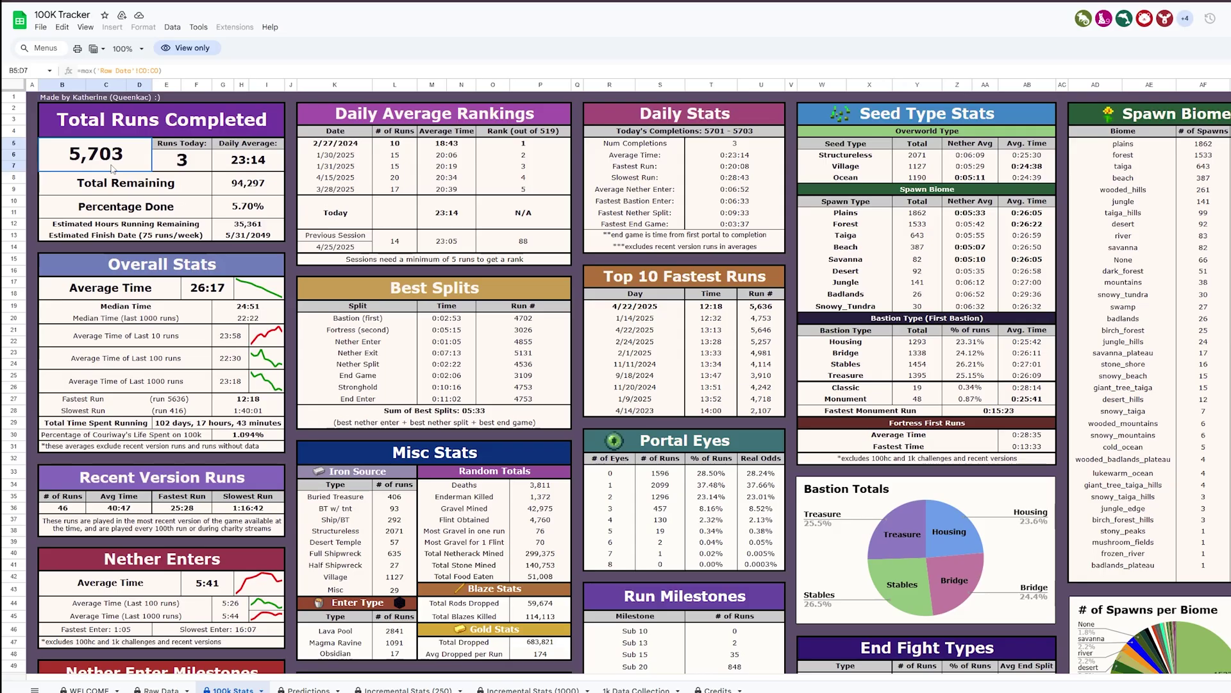
Step: Select the repeated-seeds formula text on the Raw Data sheet
{"action": "key", "text": "ctrl+shift+Page_Up"}
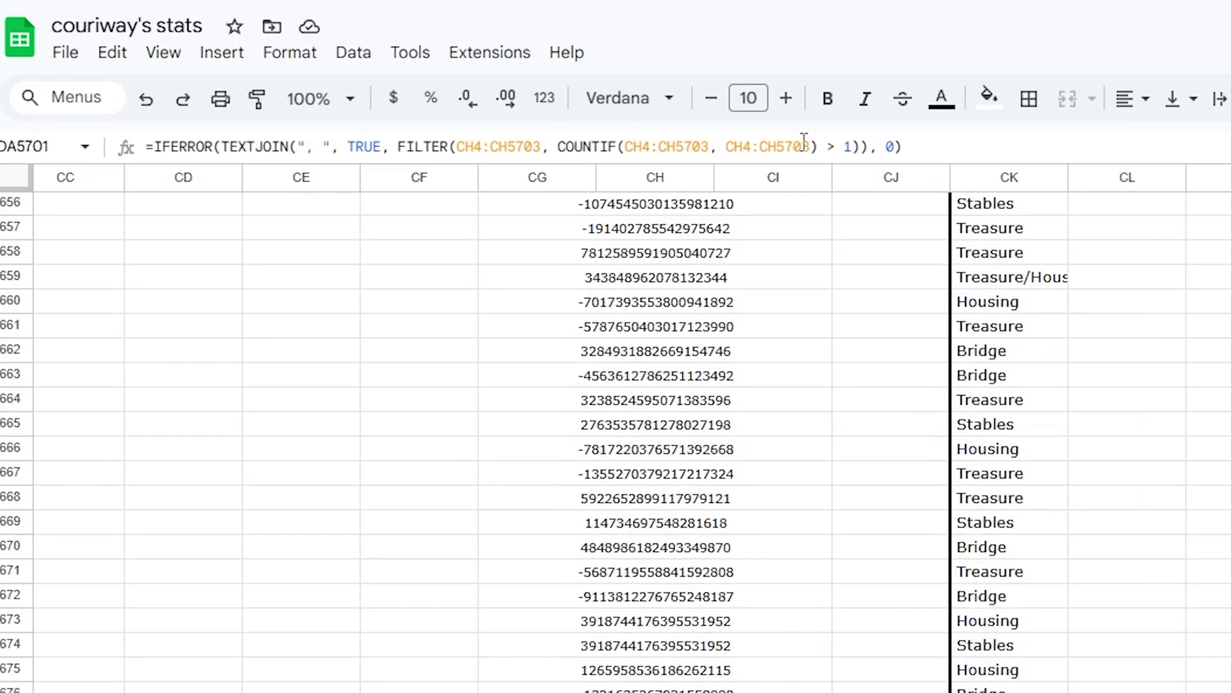
{"action": "left_click", "coordinate": [951, 146]}
{"action": "key", "text": "ctrl+a"}
Step: Copy the formula text and run the repeat-seed probability code in Colab
{"action": "key", "text": "alt+Tab"}
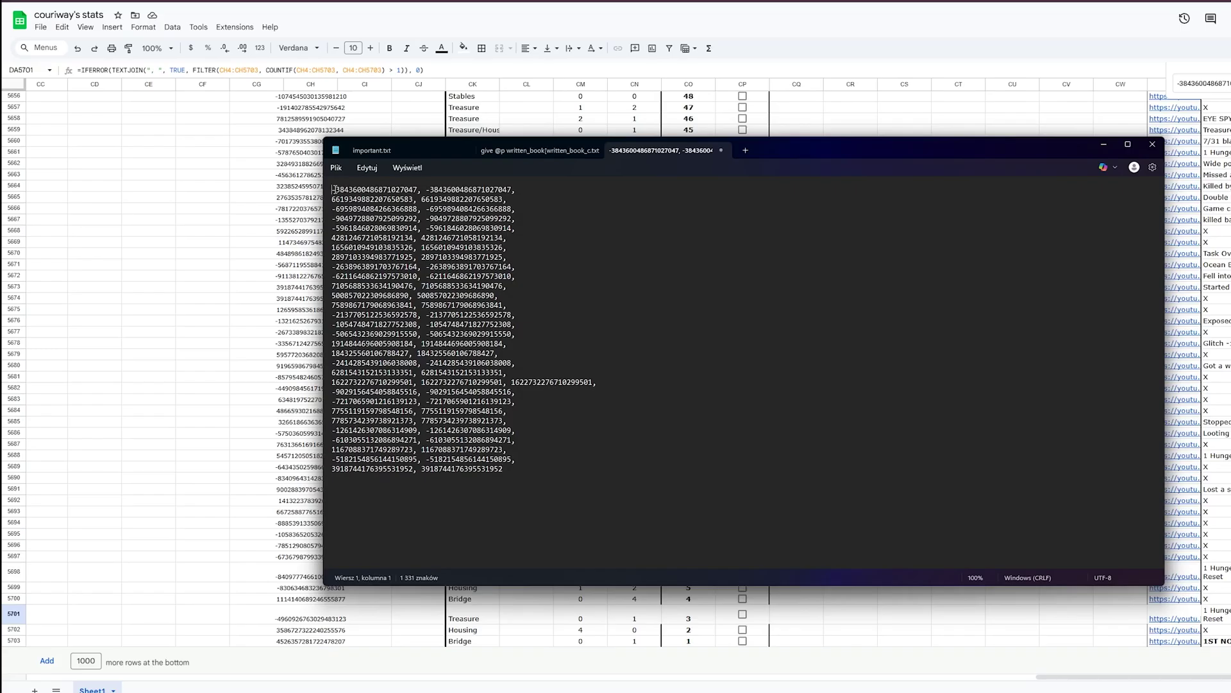
{"action": "key", "text": "ctrl+a"}
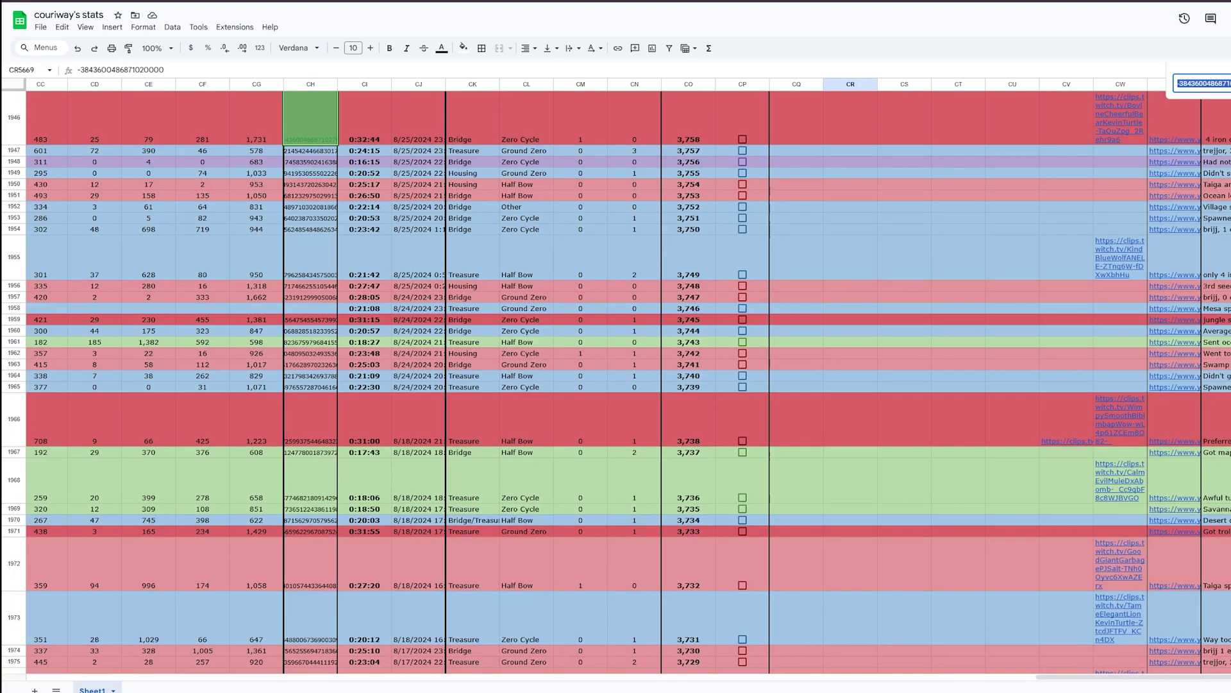
{"action": "scroll", "coordinate": [616, 385], "scroll_direction": "down", "scroll_amount": 10}
{"action": "scroll", "coordinate": [295, 138], "scroll_direction": "up", "scroll_amount": 10}
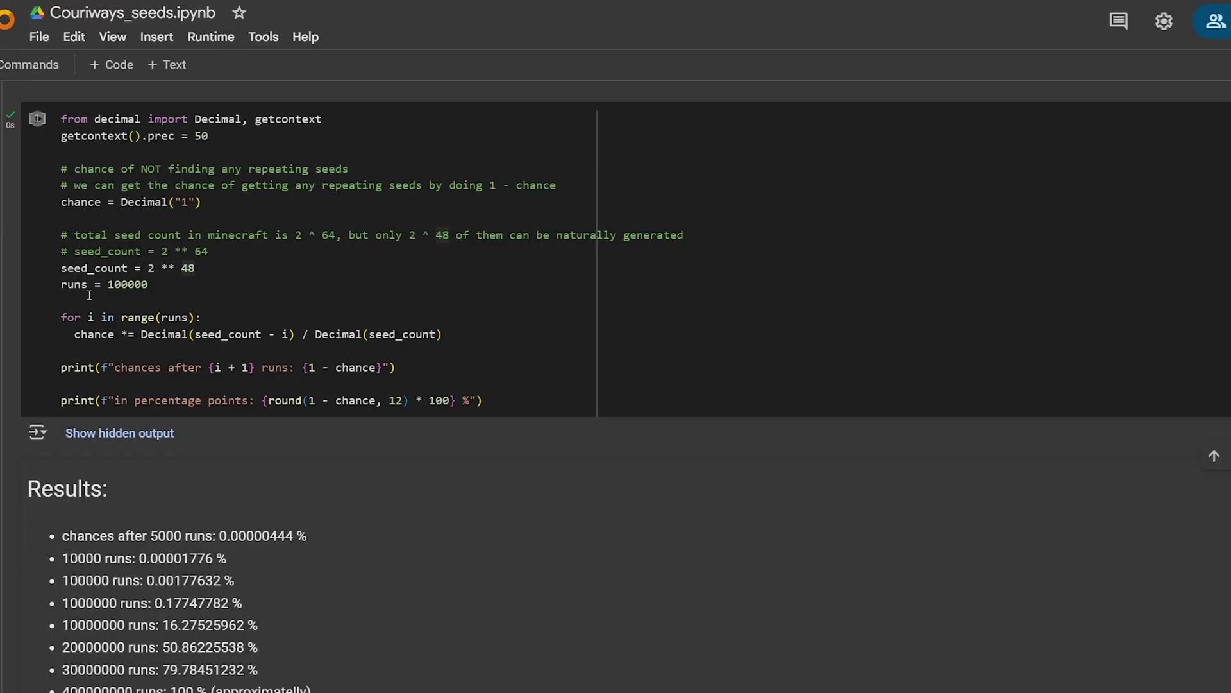
{"action": "left_click", "coordinate": [37, 118]}
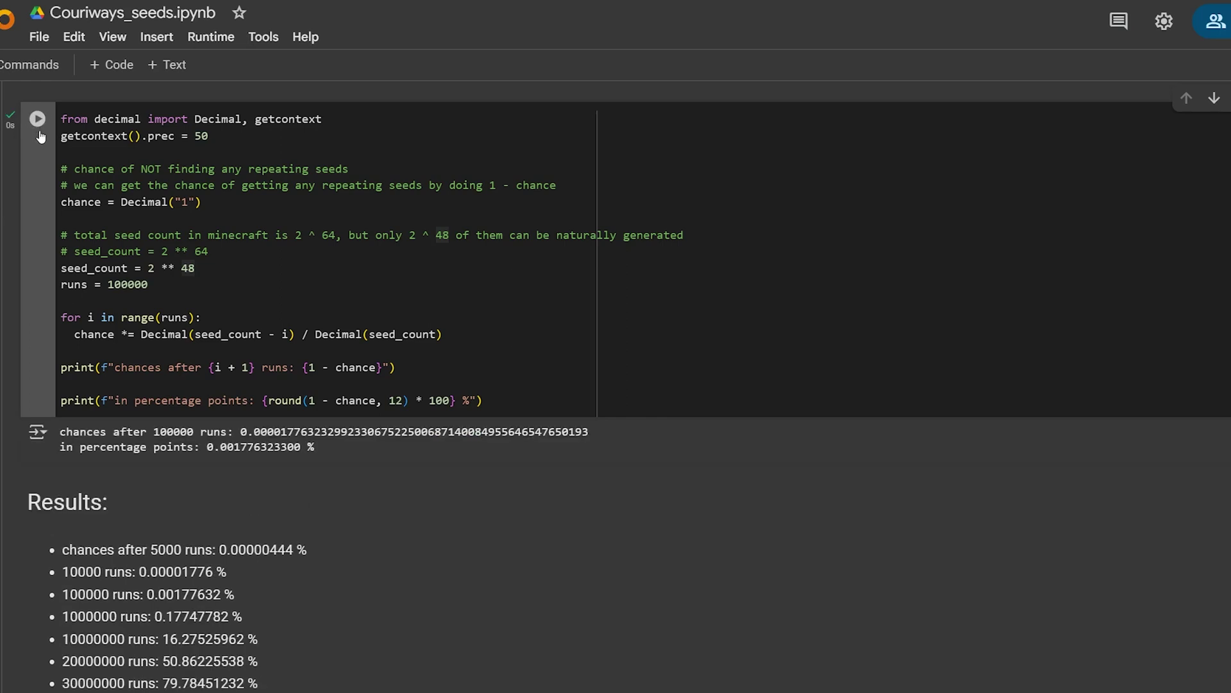